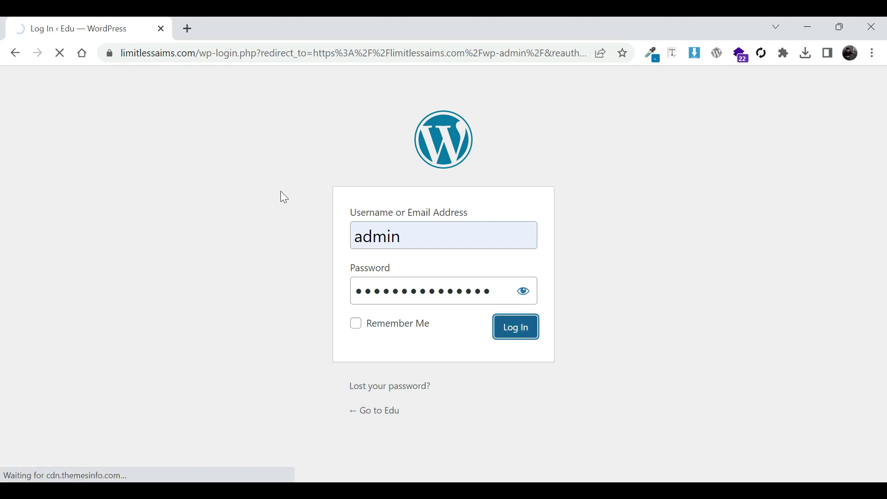
# Enter the example local site address localhost/folder-name/ in a new browser tab, and close the tab without loading it.
pyautogui.click(187, 28)
pyautogui.write('local')
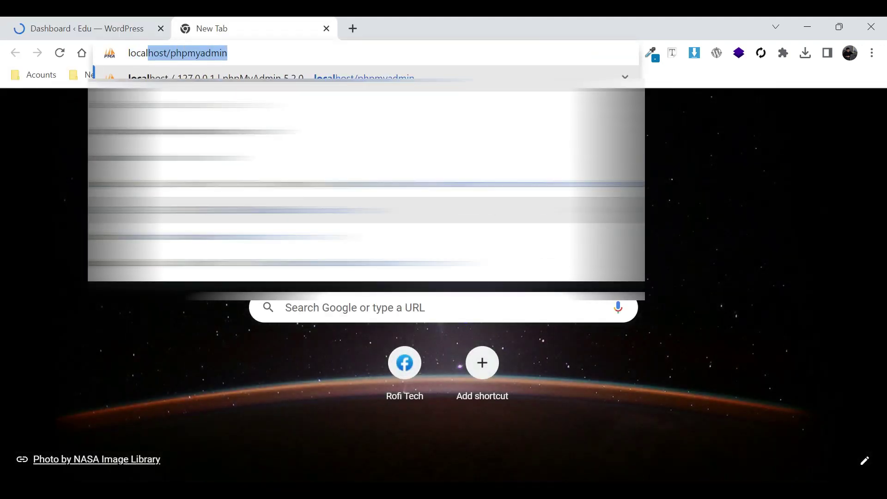
pyautogui.click(241, 55)
pyautogui.moveTo(241, 55); pyautogui.dragTo(171, 53)
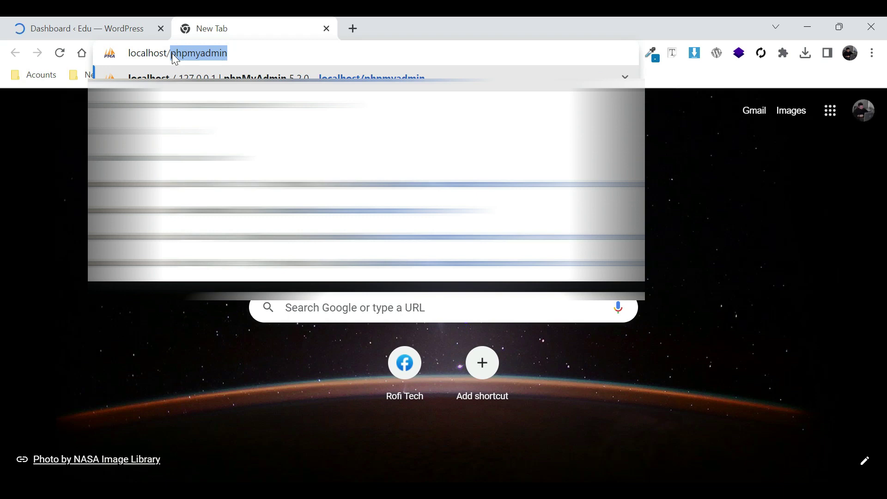
pyautogui.write('folder-name')
pyautogui.moveTo(255, 52); pyautogui.dragTo(170, 53)
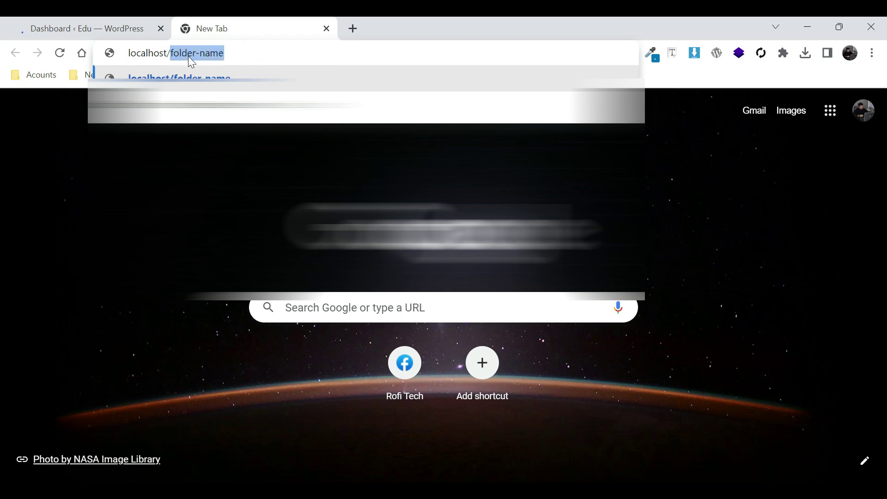
pyautogui.click(234, 52)
pyautogui.write('/')
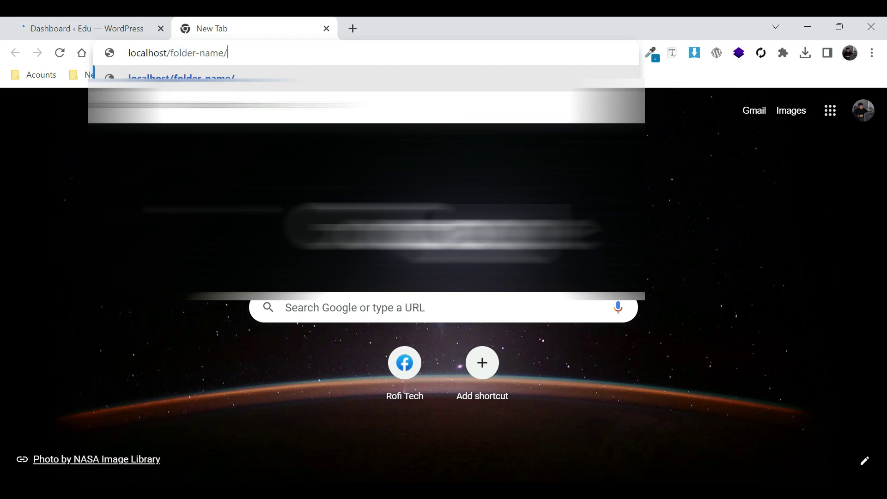
pyautogui.click(326, 29)
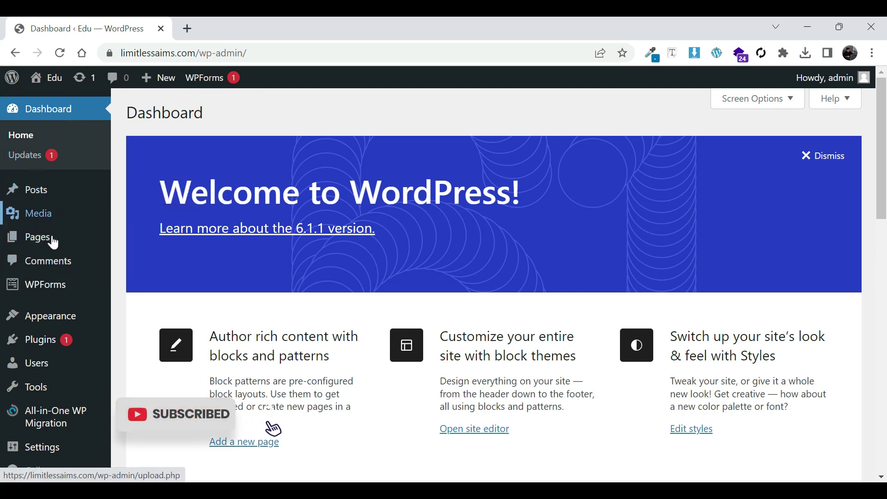
# Look through the WordPress admin menu, including the Pages, Tools and Settings submenus.
pyautogui.moveTo(55, 318)
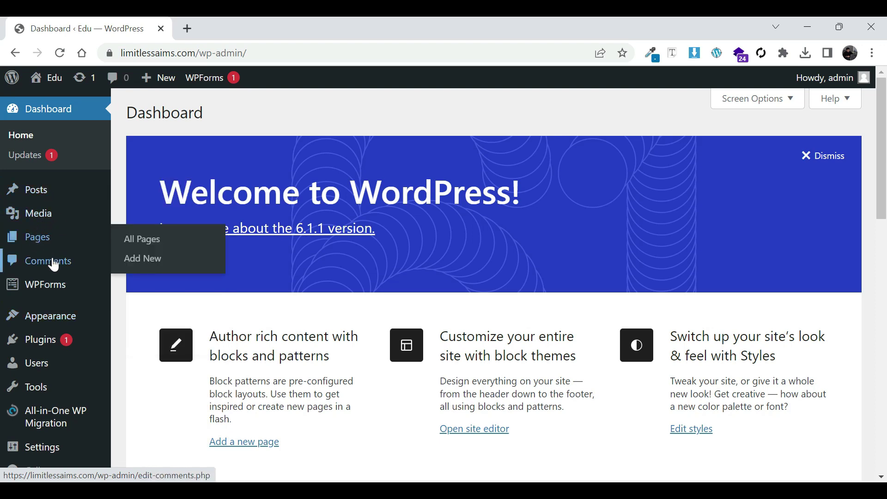
pyautogui.scroll(-1, 146, 171)
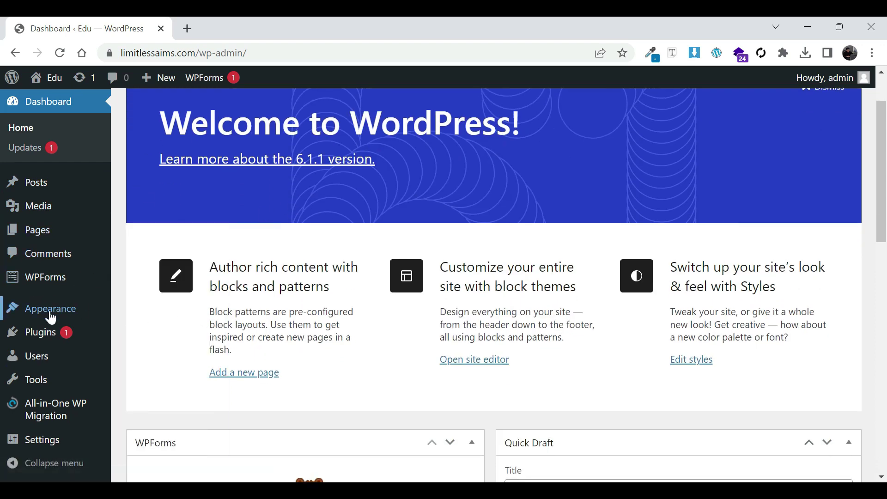
pyautogui.moveTo(105, 388)
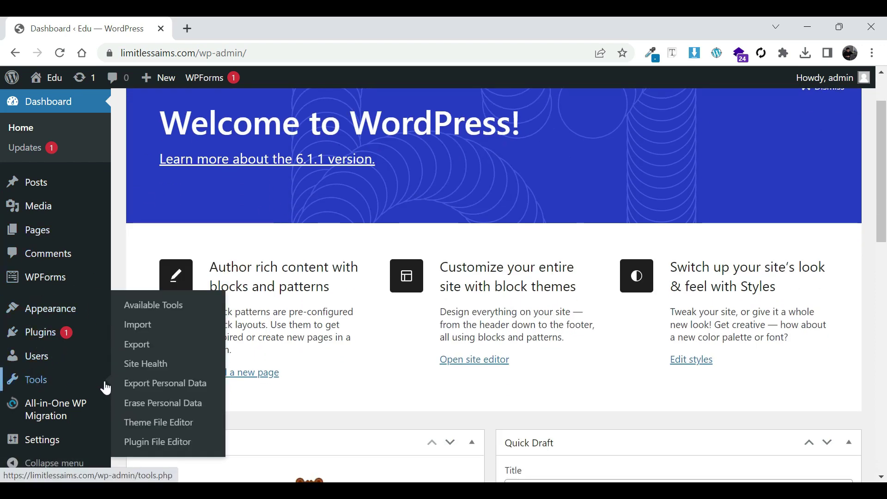
pyautogui.moveTo(74, 414)
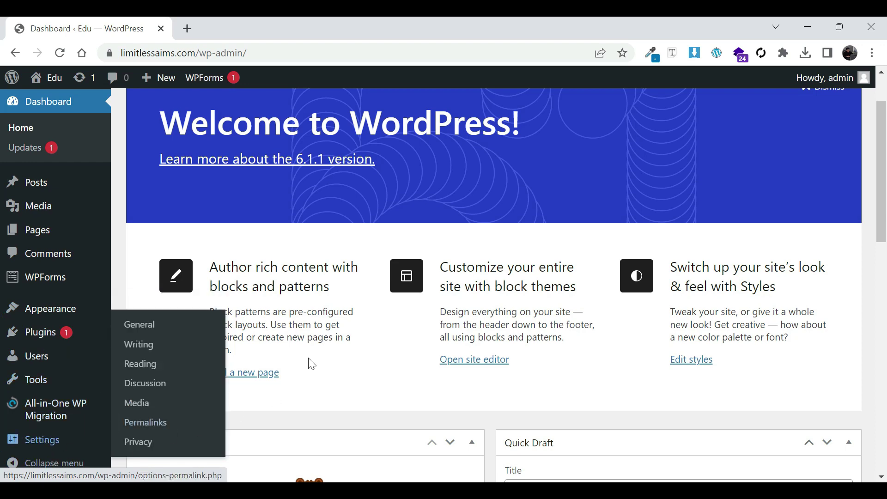
pyautogui.scroll(2, 277, 319)
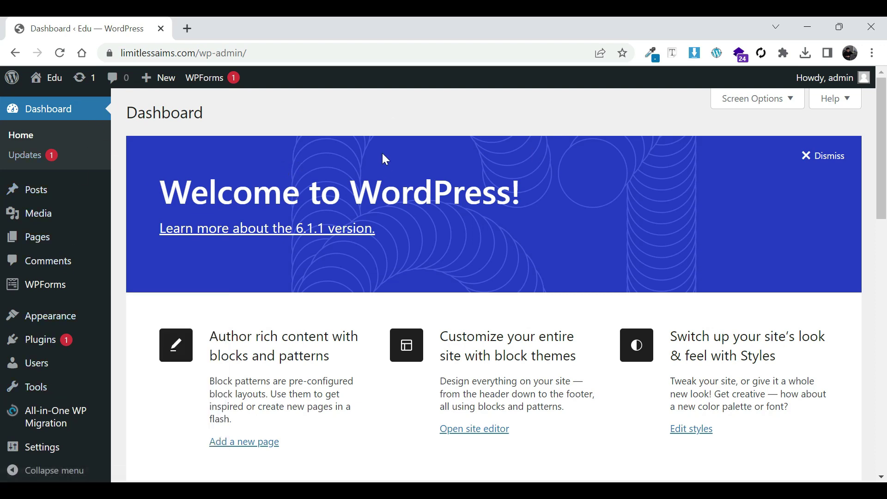
# Examine the dashboard's Welcome panel, including its version link, site customization and styles sections.
pyautogui.scroll(-15, 443, 241)
pyautogui.scroll(10, 443, 308)
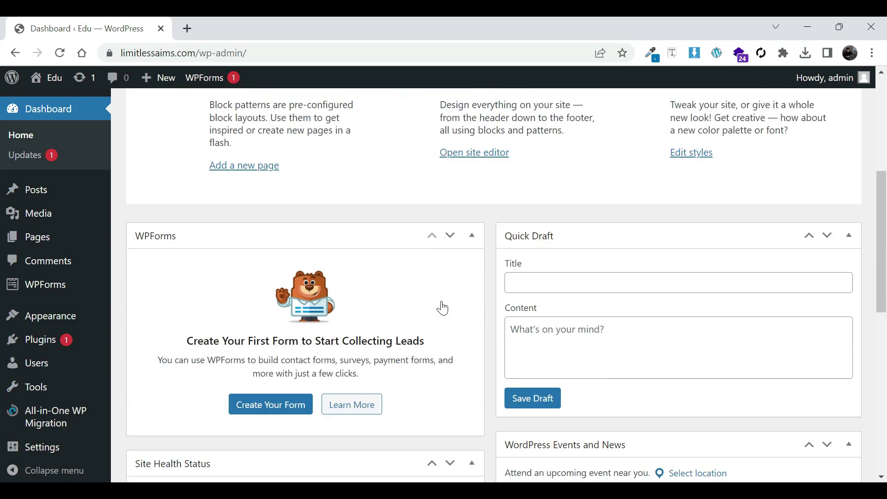
pyautogui.scroll(6, 442, 307)
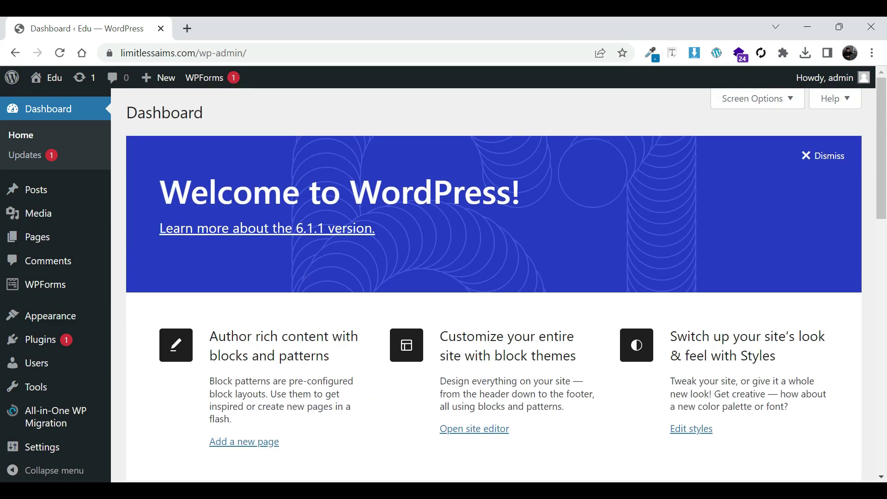
pyautogui.moveTo(175, 189); pyautogui.dragTo(481, 192)
pyautogui.click(439, 192)
pyautogui.scroll(-2, 435, 196)
pyautogui.scroll(2, 297, 194)
pyautogui.moveTo(580, 357); pyautogui.dragTo(473, 357)
pyautogui.moveTo(778, 357); pyautogui.dragTo(738, 357)
# Examine the dashboard's WPForms widget and the Title and Content fields of the Quick Draft widget.
pyautogui.scroll(-10, 495, 317)
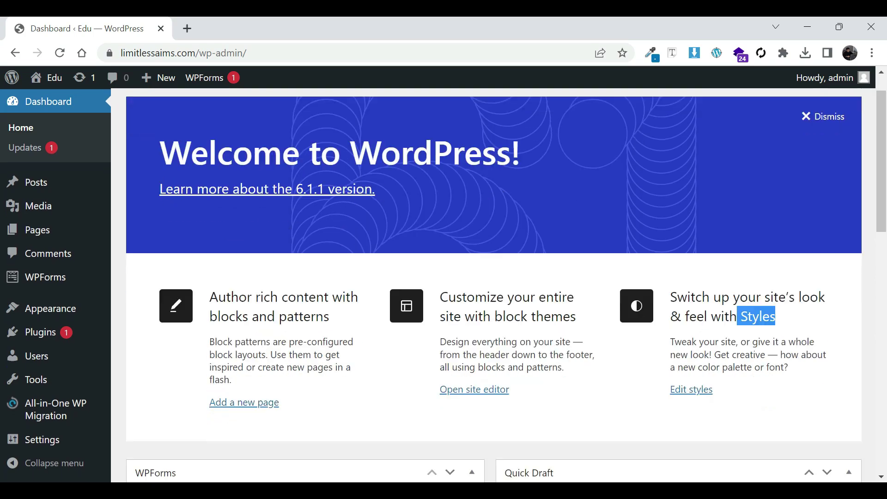
pyautogui.scroll(4, 213, 237)
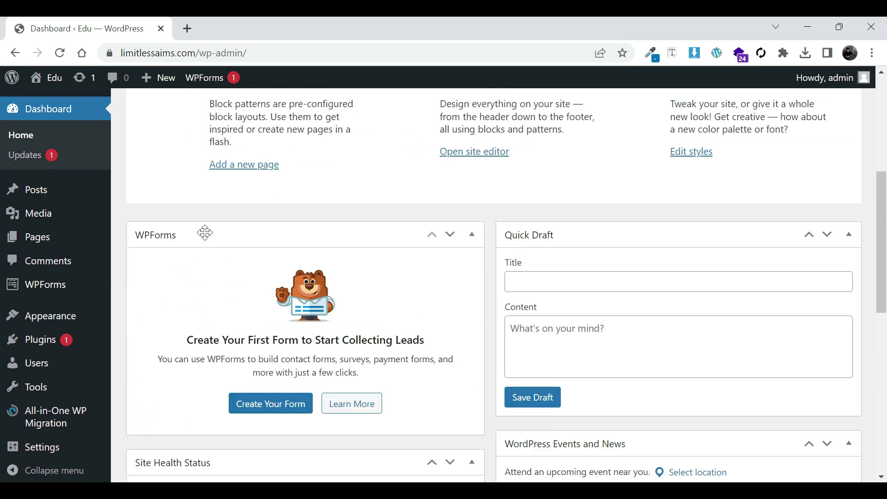
pyautogui.click(204, 233)
pyautogui.click(182, 236)
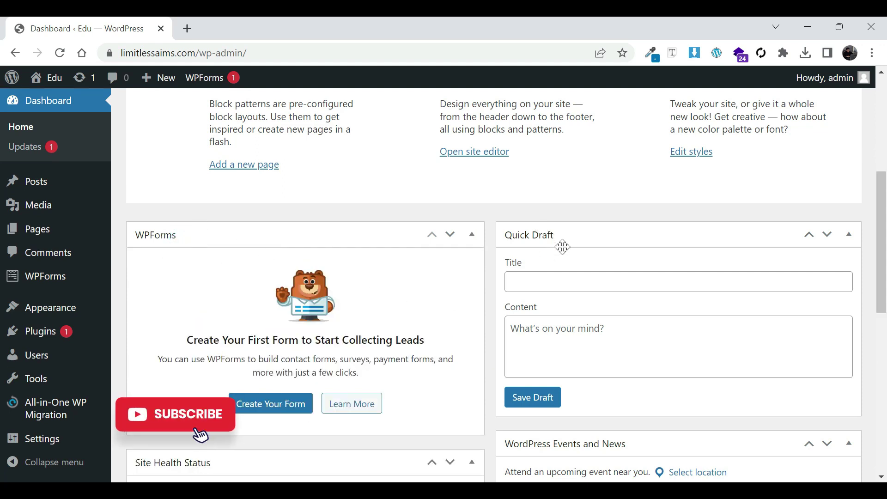
pyautogui.click(555, 289)
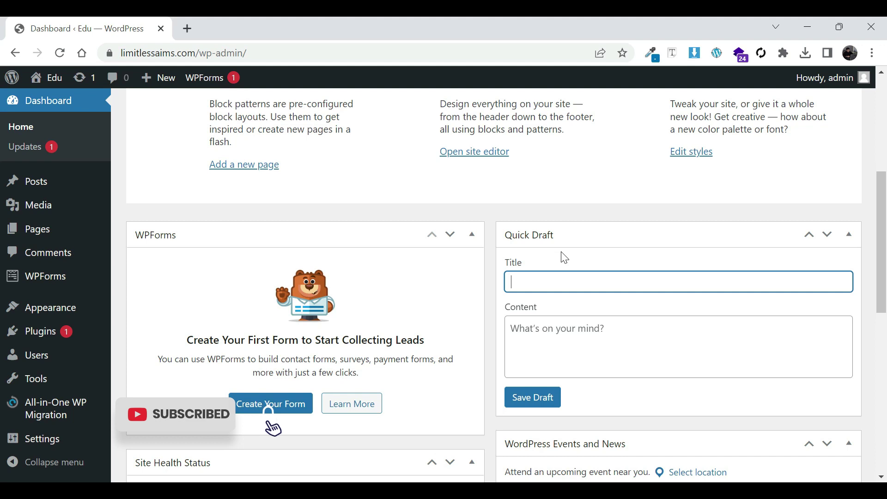
pyautogui.click(546, 339)
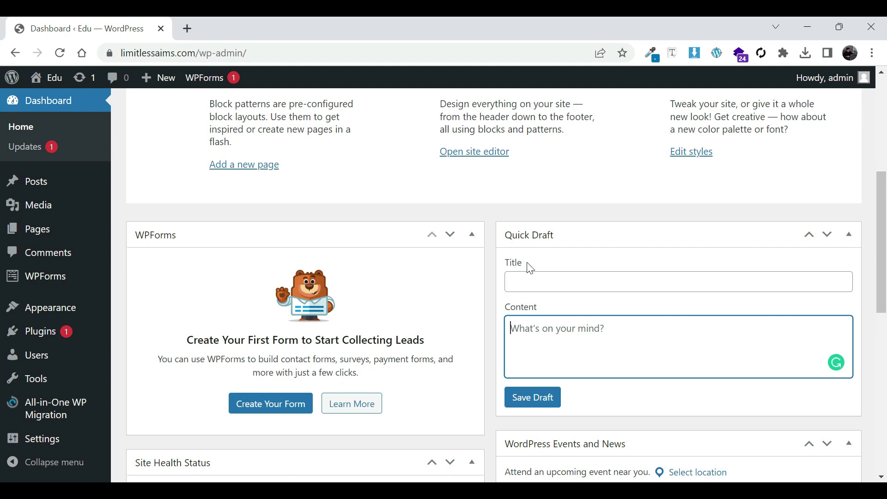
# Examine the Site Health Status widget and the WordPress Events and News widget.
pyautogui.scroll(-5, 483, 279)
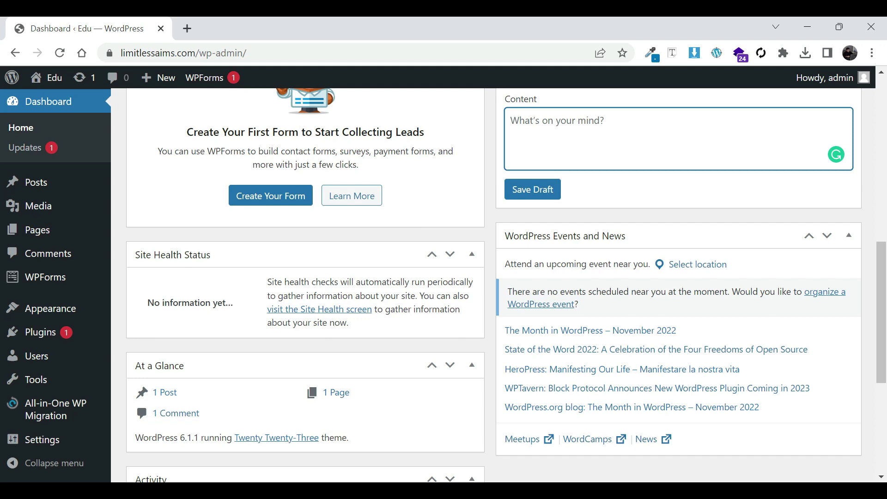
pyautogui.moveTo(233, 303); pyautogui.dragTo(154, 303)
pyautogui.click(218, 303)
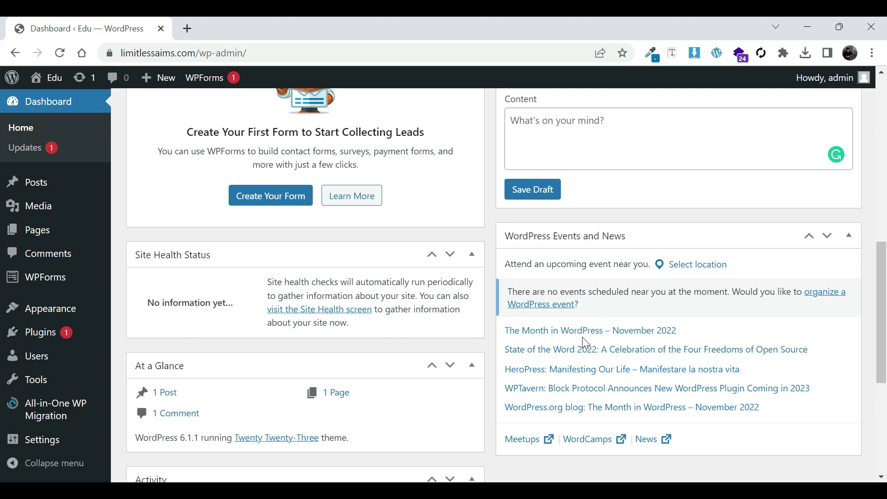
pyautogui.scroll(-1, 603, 369)
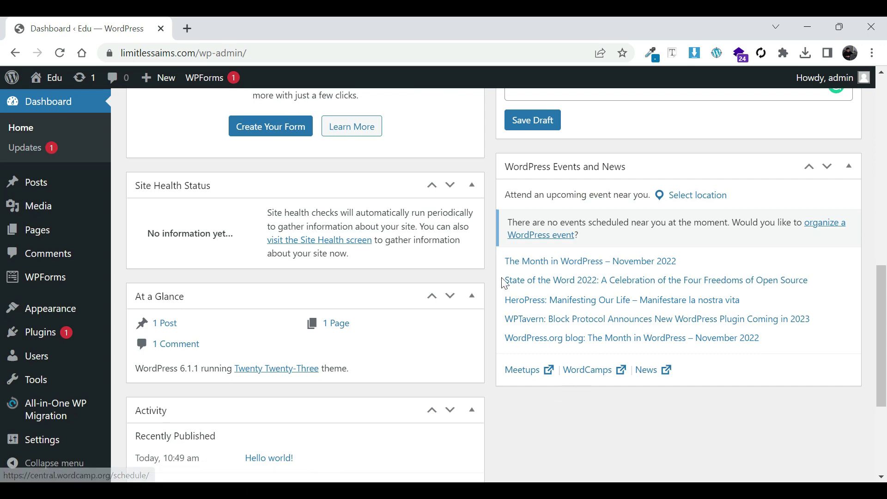
# Check the WordPress version and active theme in At a Glance, and review the recent comment in the Activity widget.
pyautogui.scroll(-3, 489, 274)
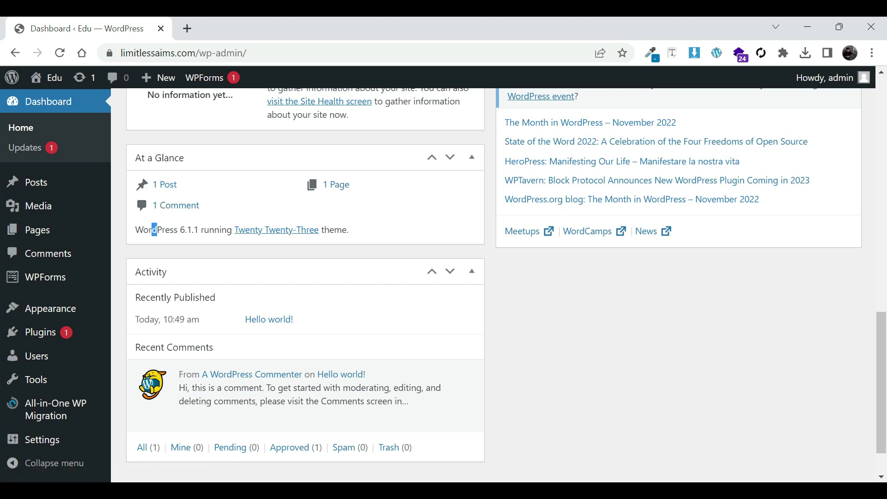
pyautogui.moveTo(154, 229); pyautogui.dragTo(198, 230)
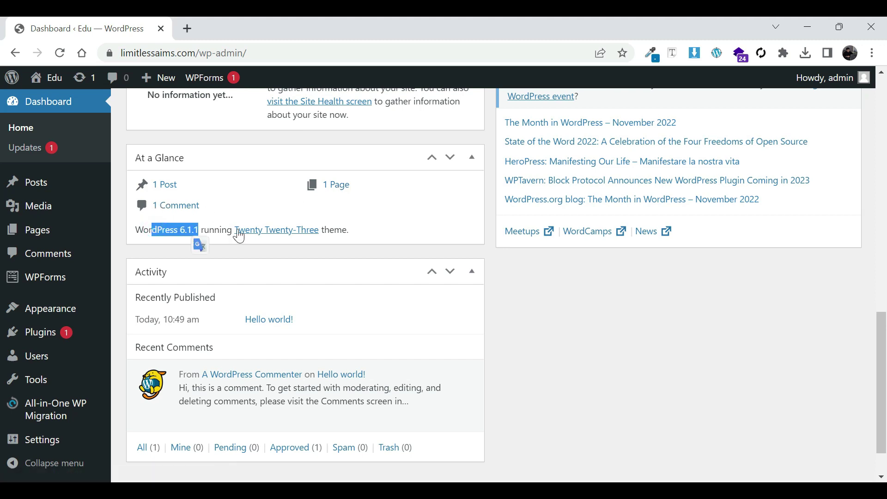
pyautogui.moveTo(356, 230); pyautogui.dragTo(232, 230)
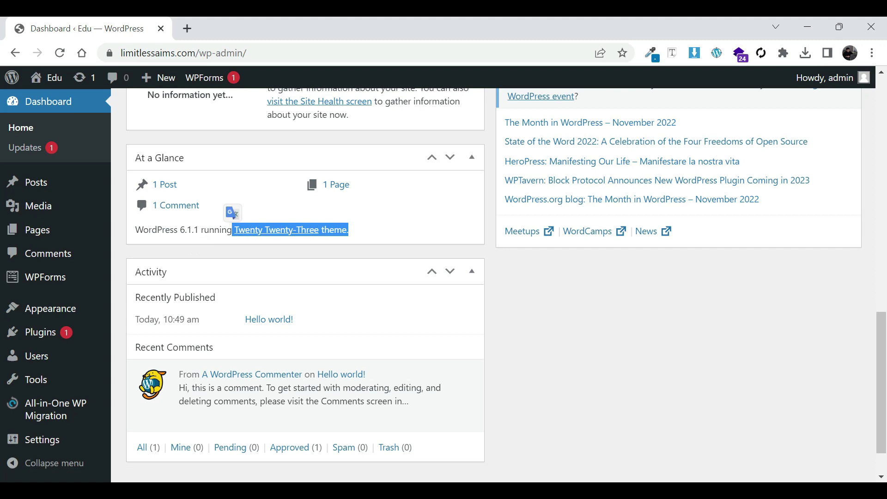
pyautogui.click(211, 230)
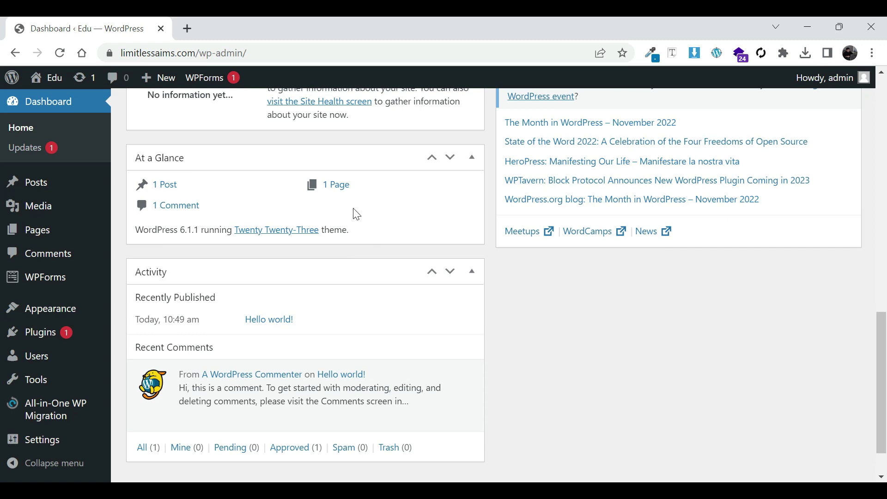
pyautogui.moveTo(348, 212); pyautogui.dragTo(253, 183)
pyautogui.click(200, 236)
pyautogui.moveTo(432, 380)
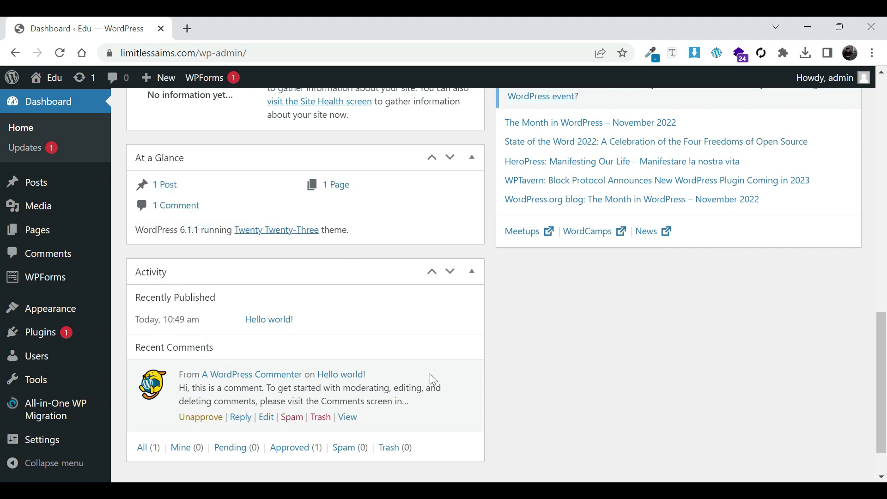
# Hide the Welcome panel and the WPForms widget from the dashboard through its screen options.
pyautogui.scroll(13, 505, 358)
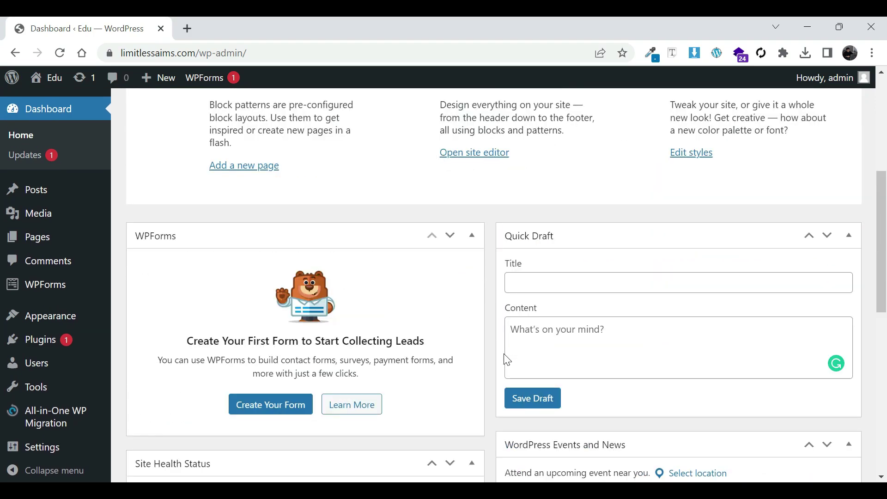
pyautogui.scroll(-13, 506, 360)
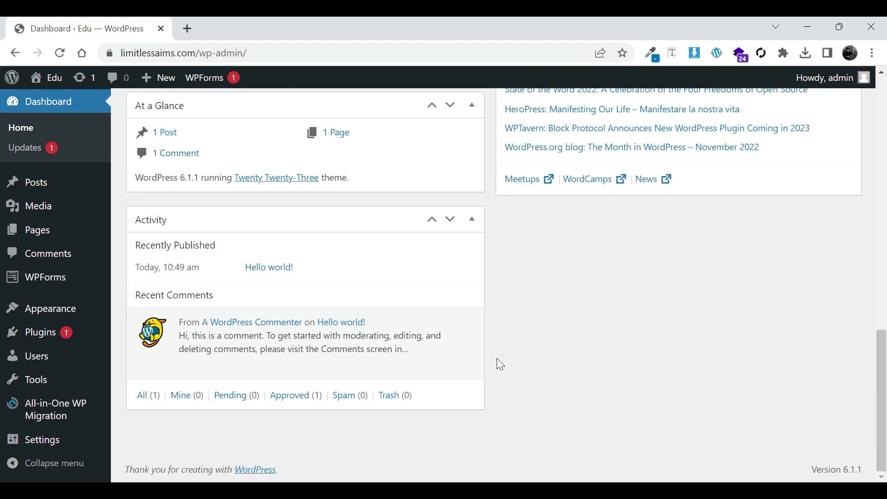
pyautogui.scroll(9, 500, 365)
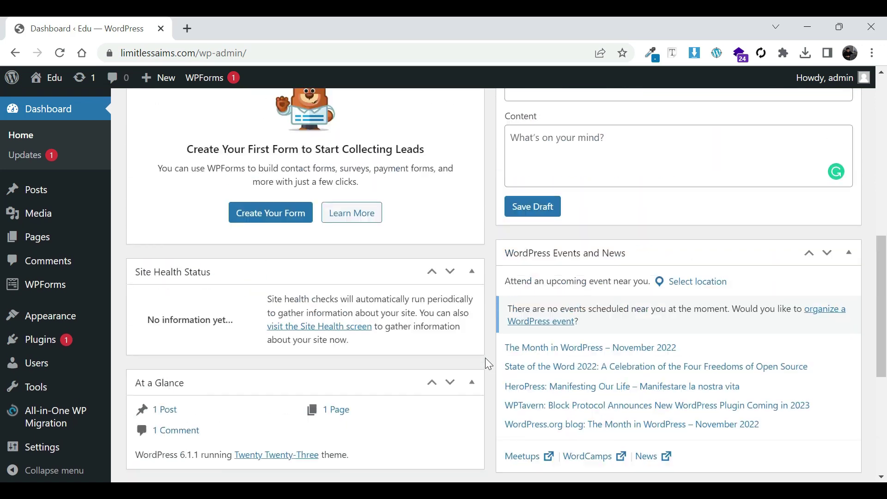
pyautogui.scroll(4, 516, 292)
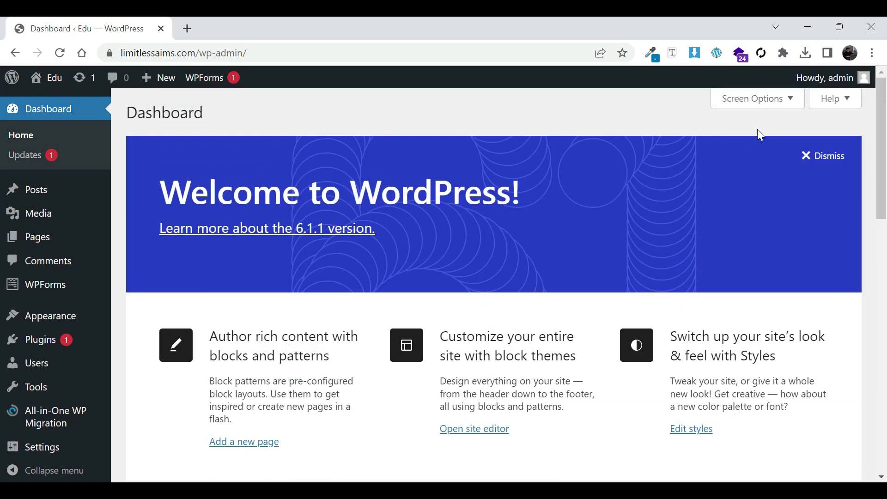
pyautogui.click(768, 103)
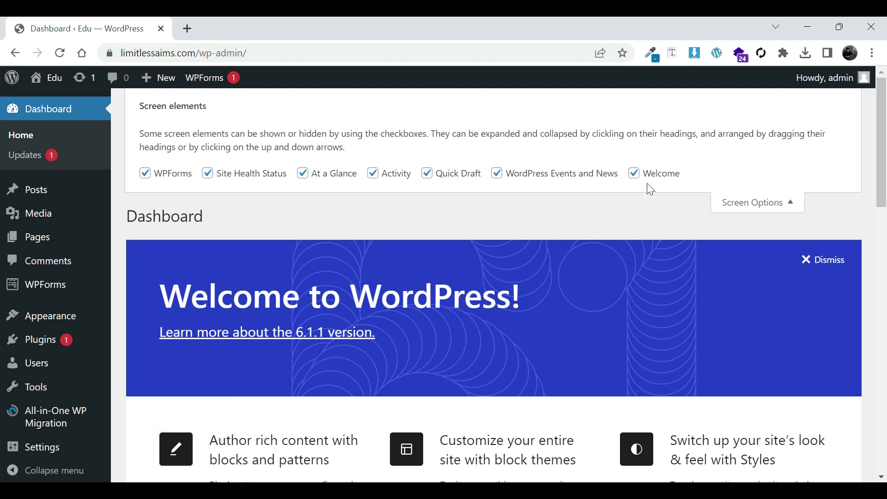
pyautogui.click(634, 174)
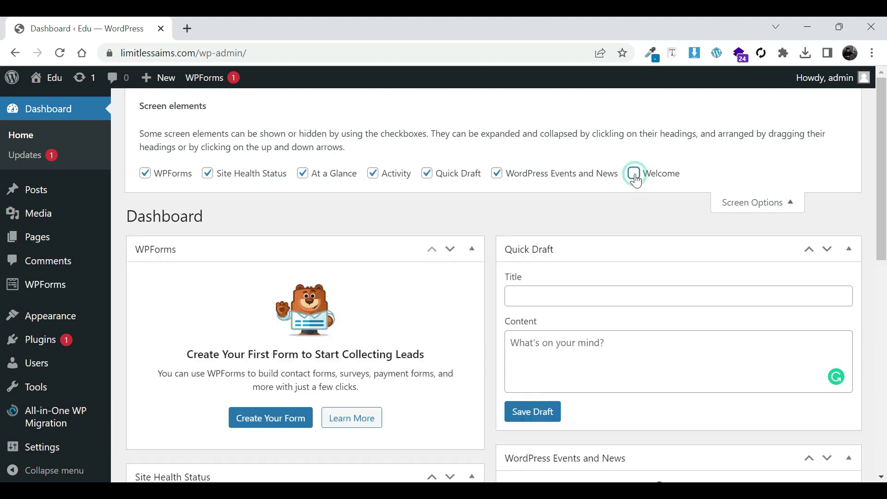
pyautogui.scroll(-2, 475, 352)
pyautogui.scroll(2, 486, 340)
pyautogui.click(143, 174)
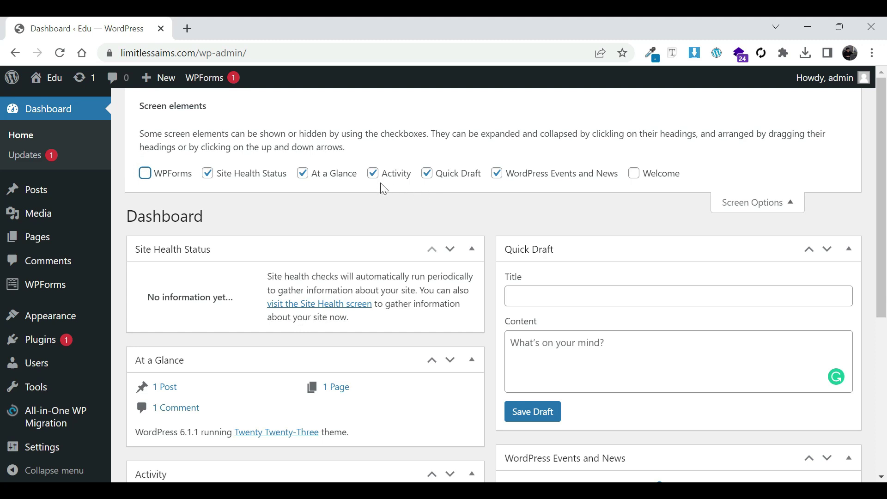
# Toggle the WordPress Events and News widget off and back on twice, and check it on the dashboard.
pyautogui.click(501, 174)
pyautogui.click(501, 175)
pyautogui.click(497, 174)
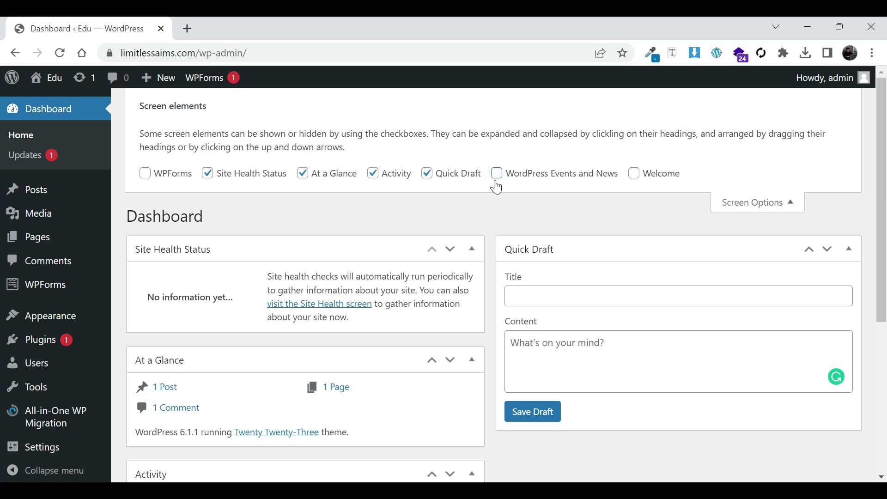
pyautogui.click(497, 175)
pyautogui.scroll(-4, 590, 320)
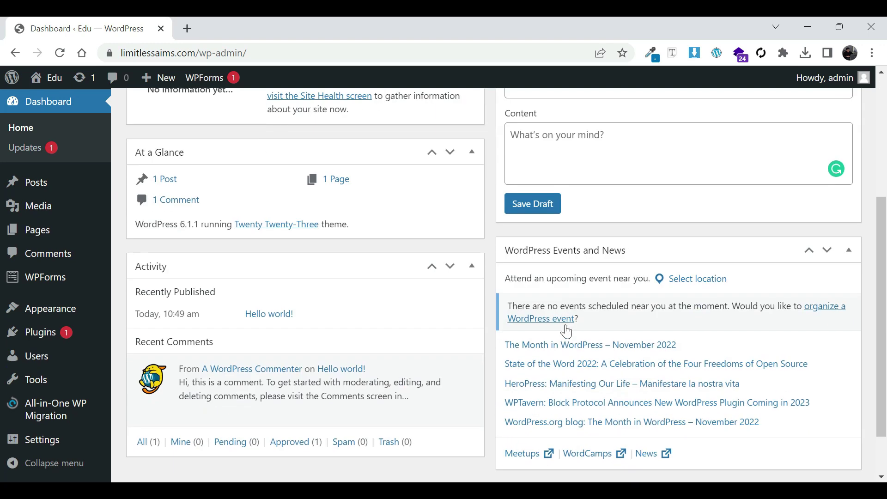
pyautogui.scroll(2, 591, 321)
pyautogui.scroll(-1, 591, 321)
pyautogui.scroll(3, 496, 185)
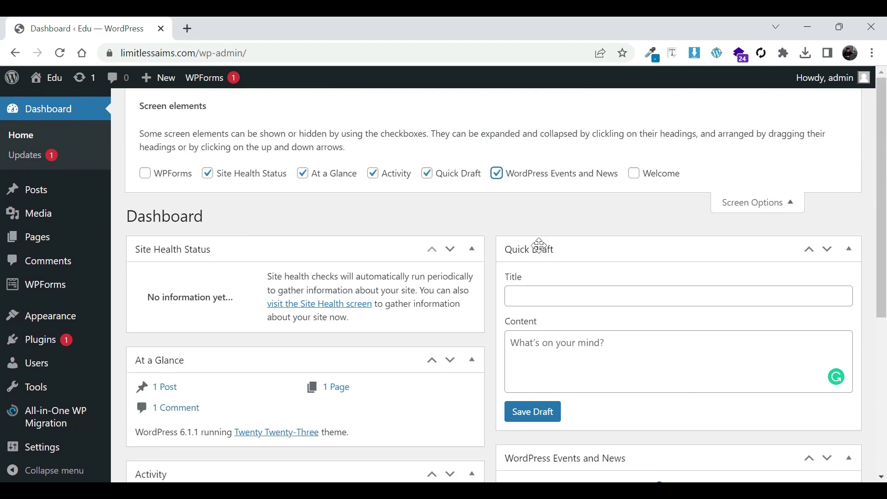
# Hide the WordPress Events and News widget, check the dashboard without it, and close the screen options.
pyautogui.click(498, 174)
pyautogui.scroll(-5, 548, 322)
pyautogui.scroll(5, 548, 322)
pyautogui.scroll(-2, 600, 277)
pyautogui.scroll(2, 679, 246)
pyautogui.click(744, 199)
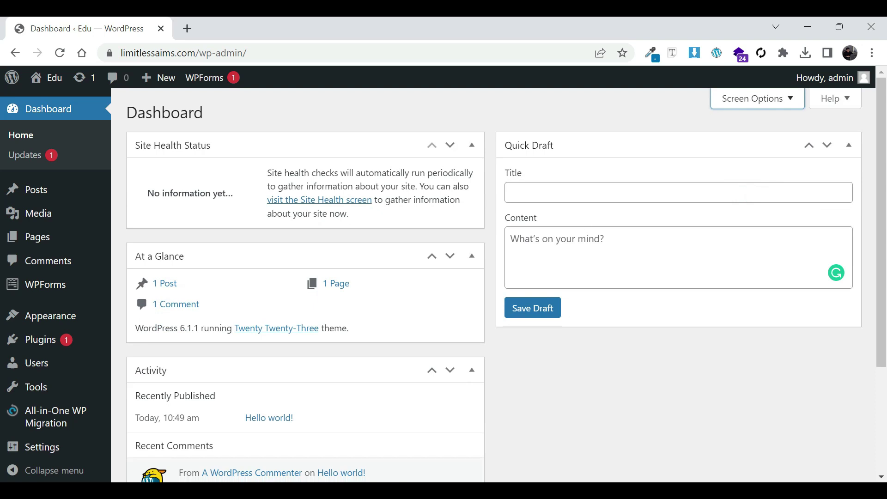
# Rearrange the dashboard widgets with Quick Draft above Site Health Status in the first column and Activity above At a Glance in the second.
pyautogui.moveTo(242, 372); pyautogui.dragTo(616, 134)
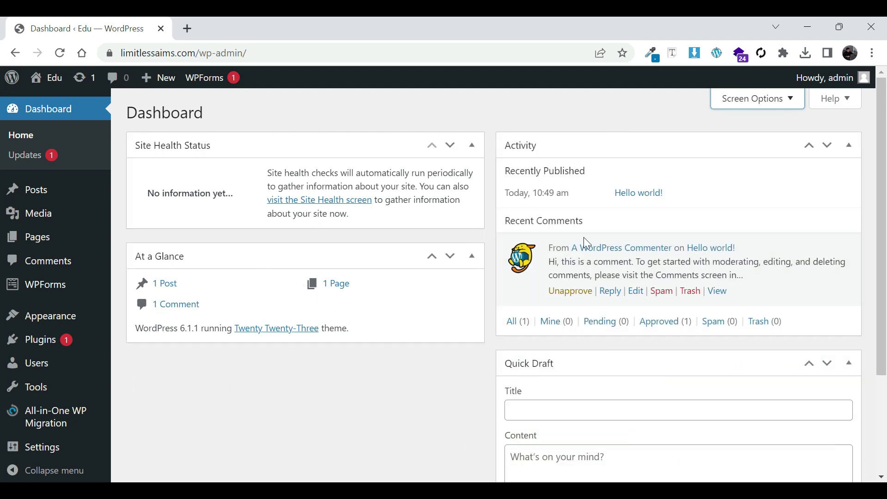
pyautogui.moveTo(546, 365); pyautogui.dragTo(234, 137)
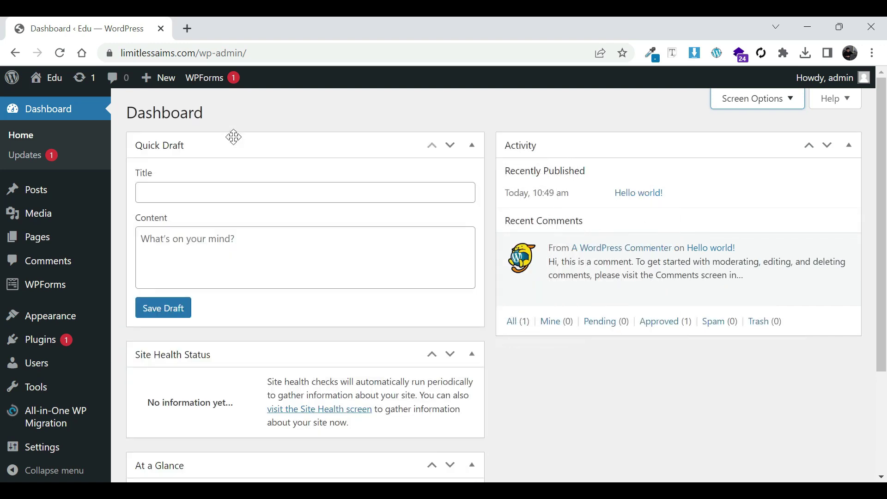
pyautogui.moveTo(317, 468)
pyautogui.mouseDown()
pyautogui.moveTo(641, 367)
pyautogui.moveTo(741, 361)
pyautogui.moveTo(653, 362)
pyautogui.mouseUp()
pyautogui.moveTo(350, 355)
pyautogui.mouseDown()
pyautogui.moveTo(692, 341)
pyautogui.moveTo(581, 240)
pyautogui.mouseUp()
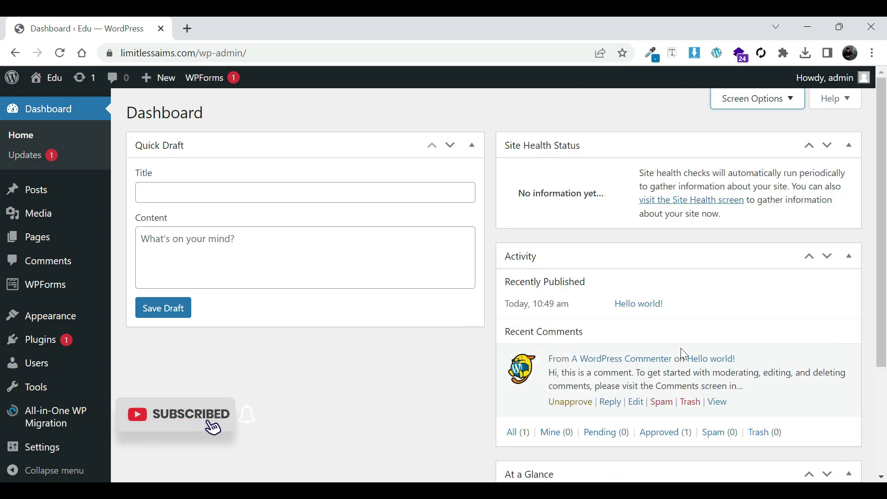
pyautogui.moveTo(555, 137)
pyautogui.mouseDown()
pyautogui.moveTo(469, 252)
pyautogui.moveTo(218, 376)
pyautogui.mouseUp()
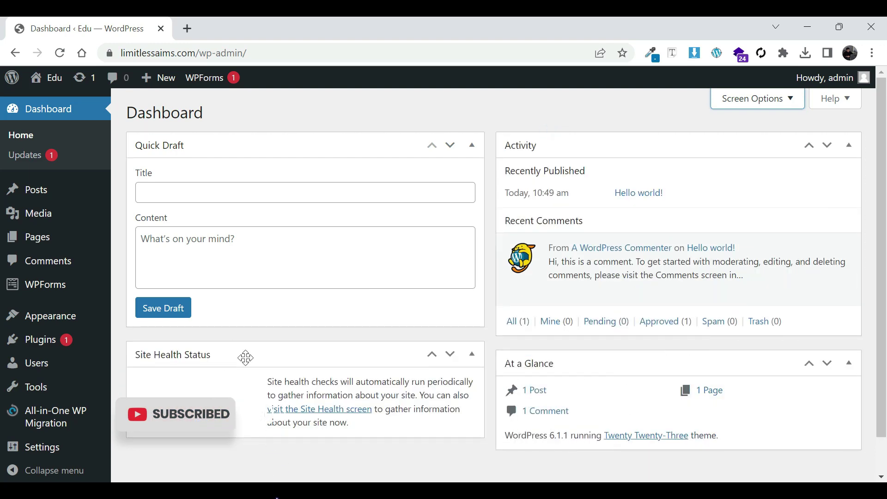
pyautogui.scroll(-1, 244, 362)
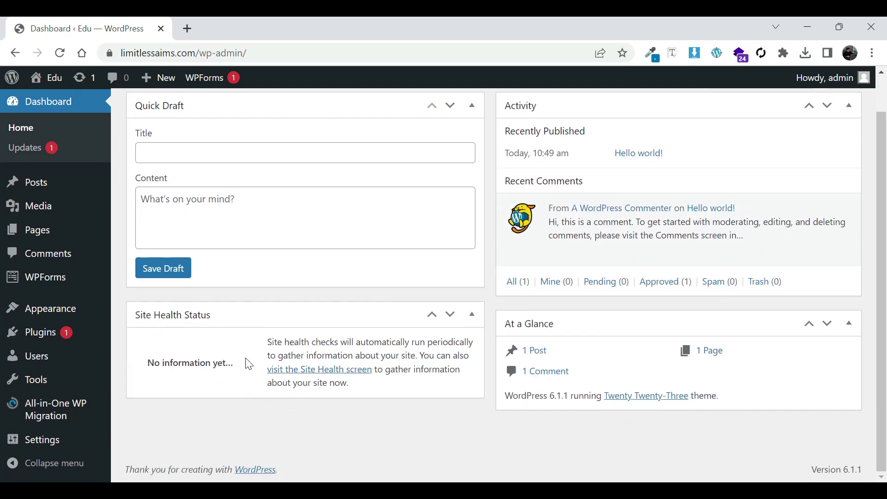
pyautogui.scroll(1, 249, 364)
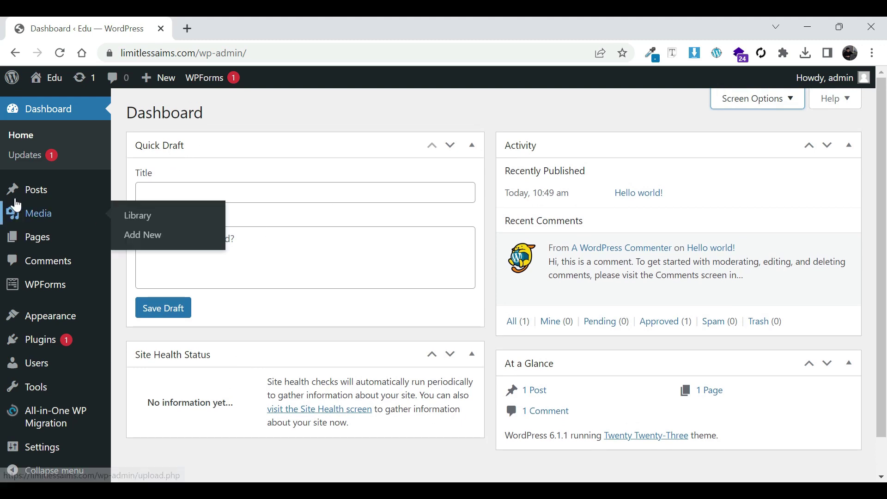
# Review the admin menu entries and their submenus from Posts, Media, Pages and Comments through Appearance, Plugins, Users, Tools, All-in-One WP Migration and Settings.
pyautogui.moveTo(30, 195)
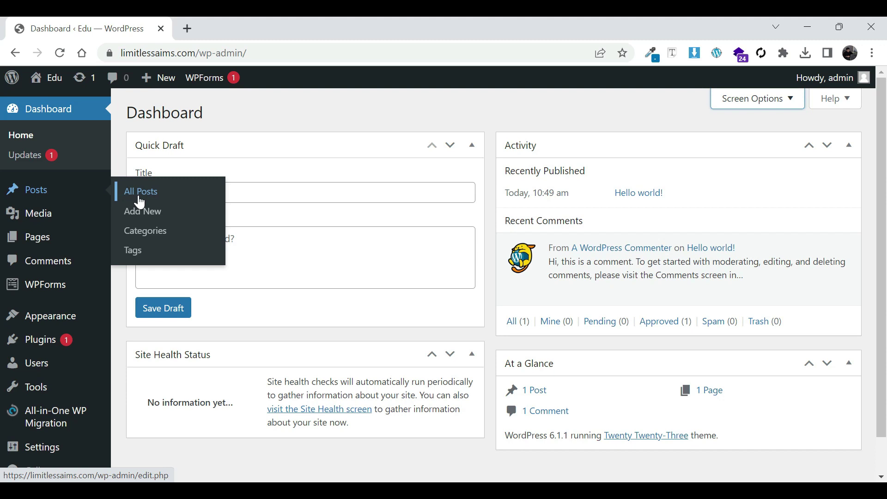
pyautogui.moveTo(46, 218)
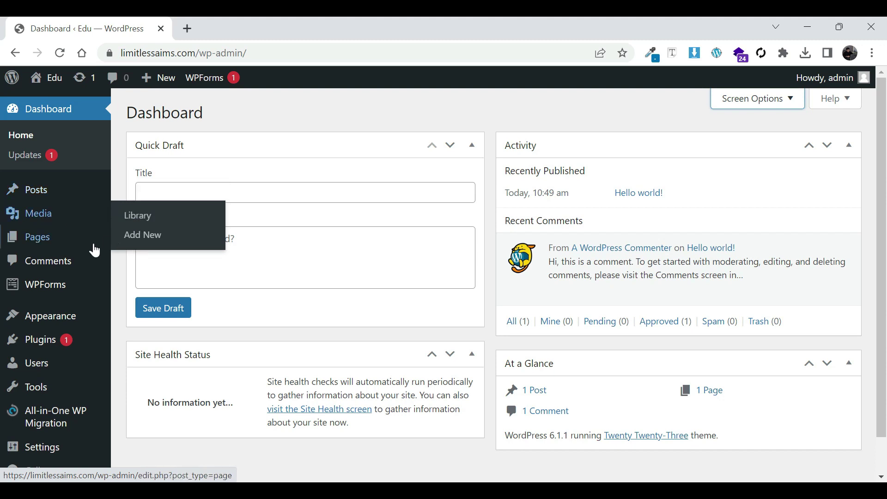
pyautogui.moveTo(24, 252)
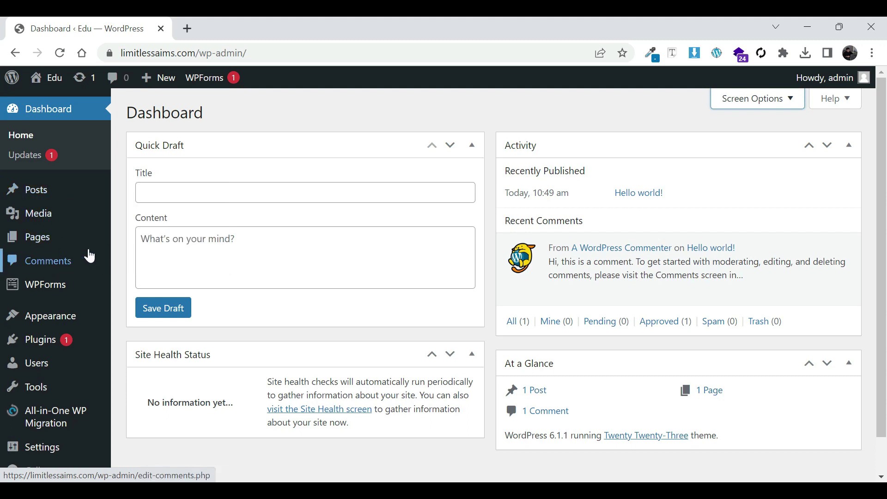
pyautogui.scroll(-1, 115, 301)
pyautogui.moveTo(49, 316)
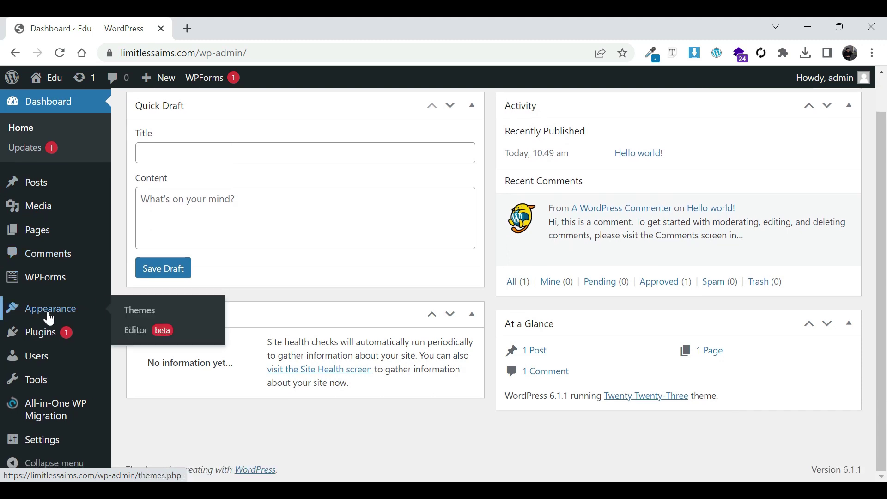
pyautogui.moveTo(53, 335)
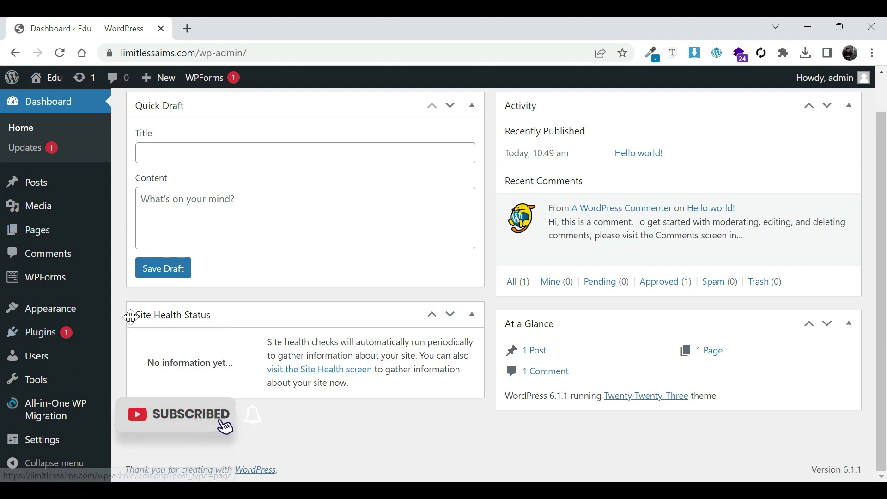
pyautogui.moveTo(33, 363)
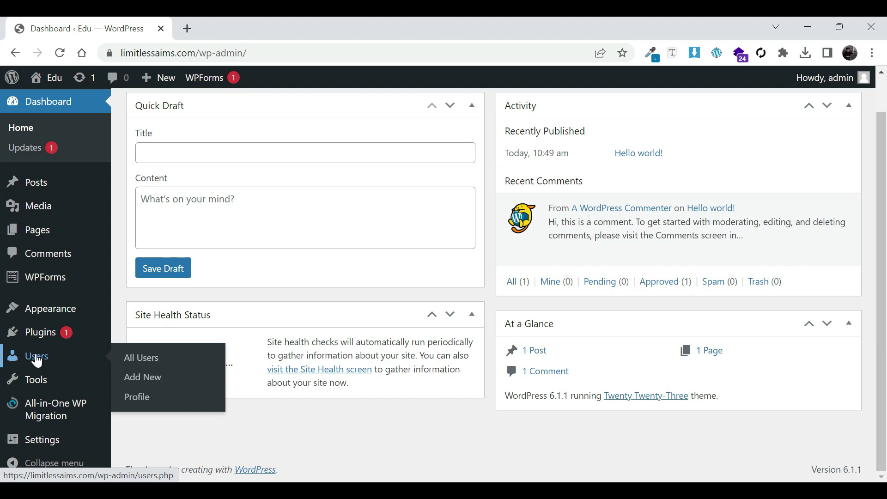
pyautogui.moveTo(28, 383)
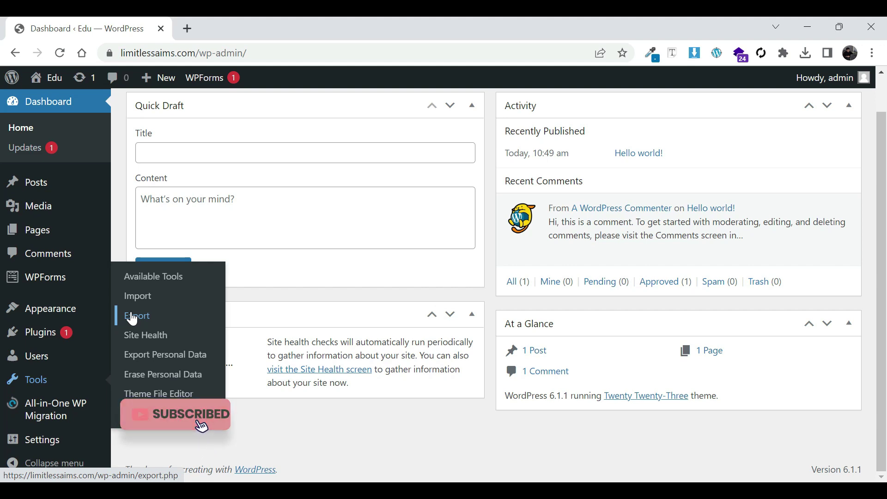
pyautogui.moveTo(54, 413)
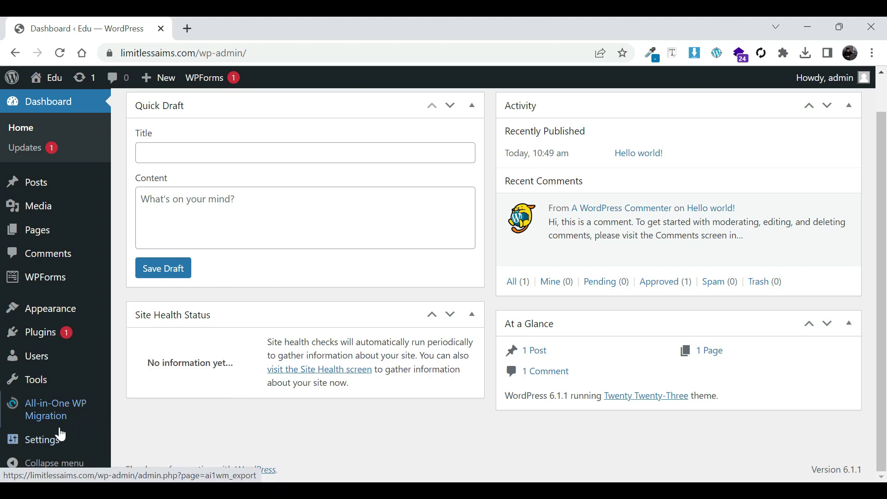
pyautogui.moveTo(41, 447)
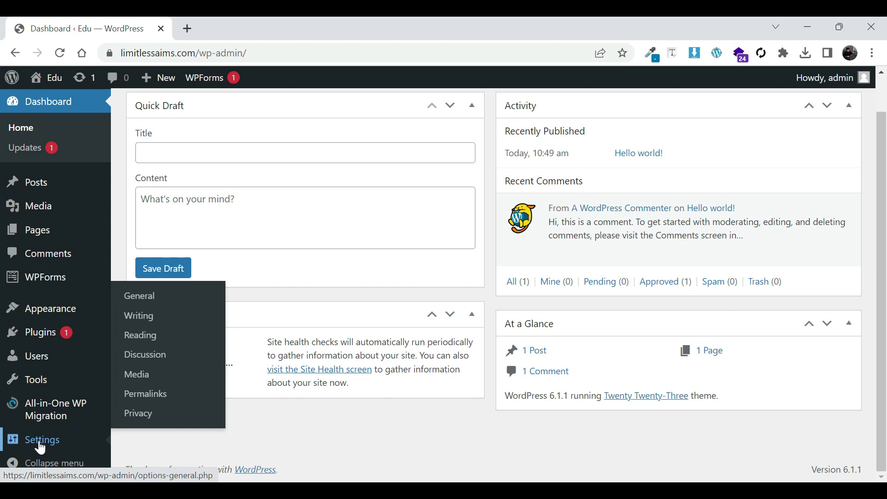
pyautogui.scroll(1, 365, 281)
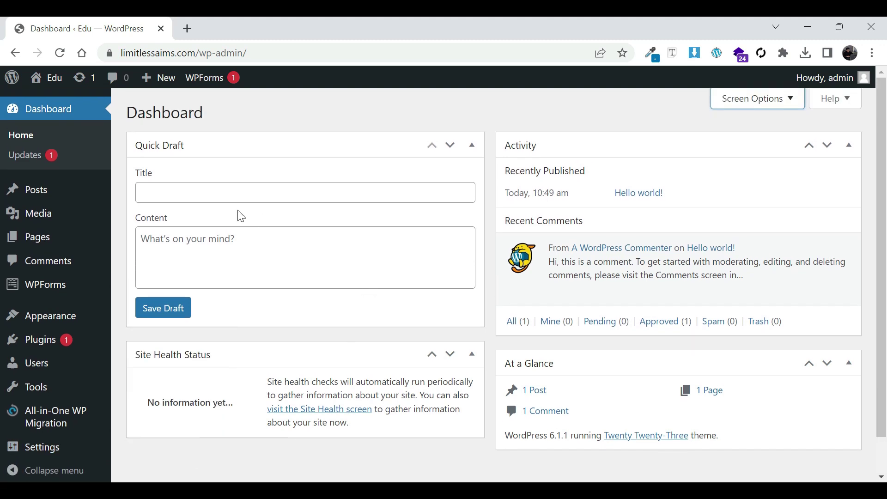
pyautogui.scroll(-1, 241, 216)
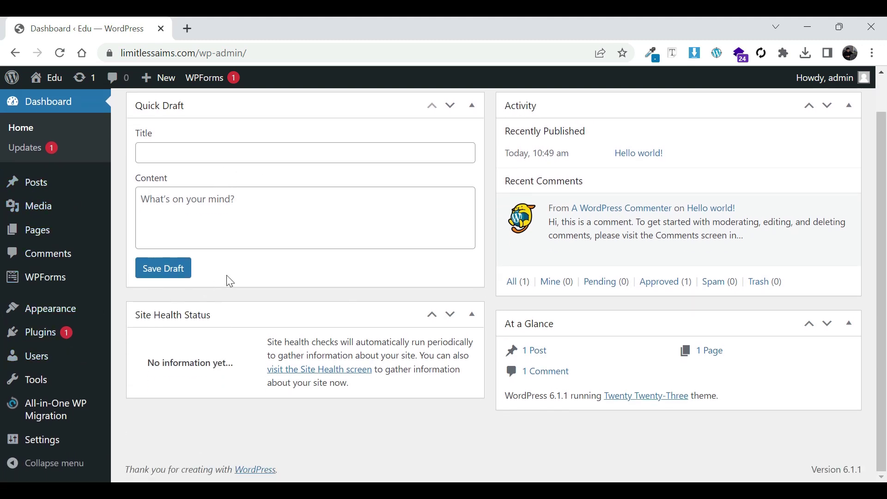
pyautogui.scroll(1, 229, 281)
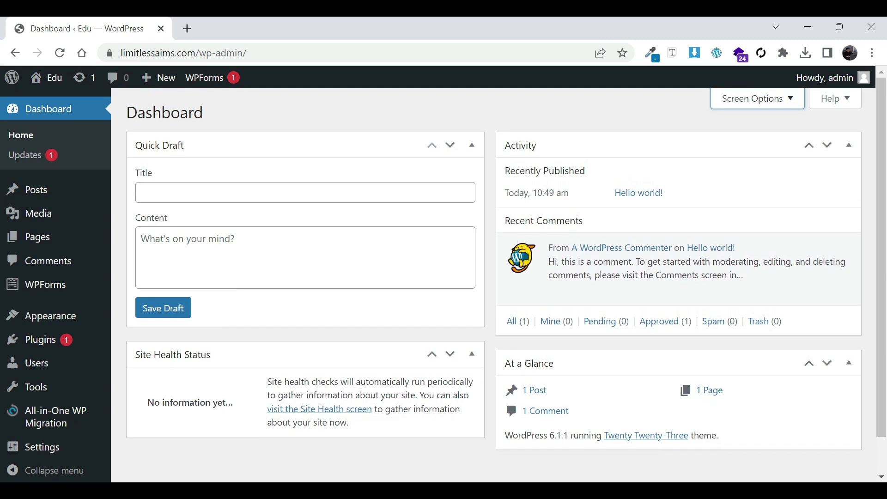